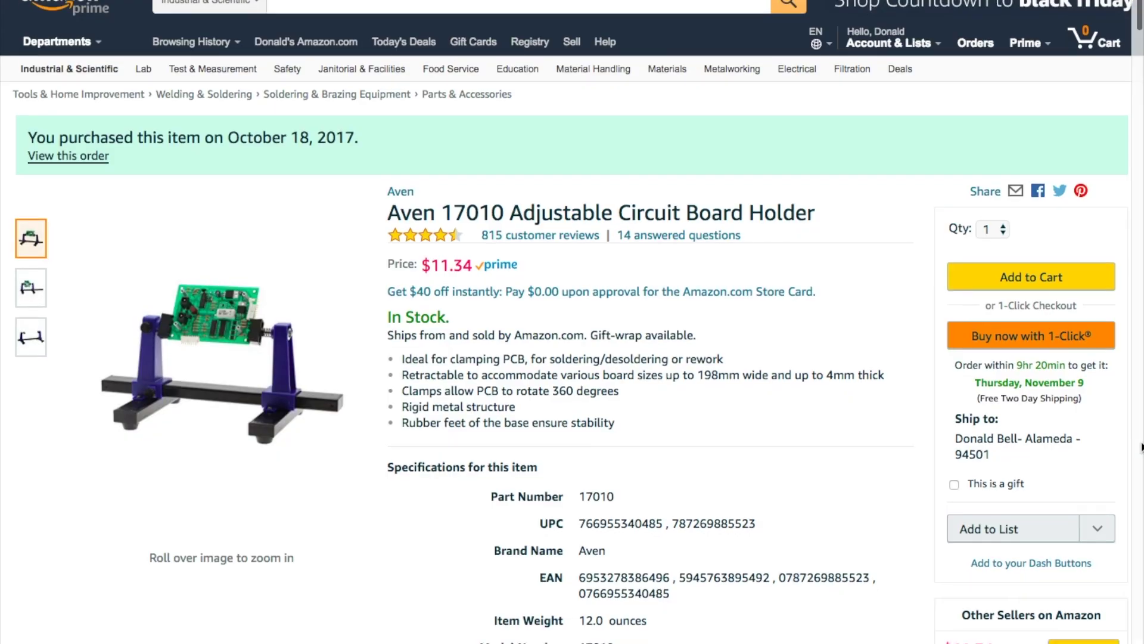
scroll(572, 357, "down", 2)
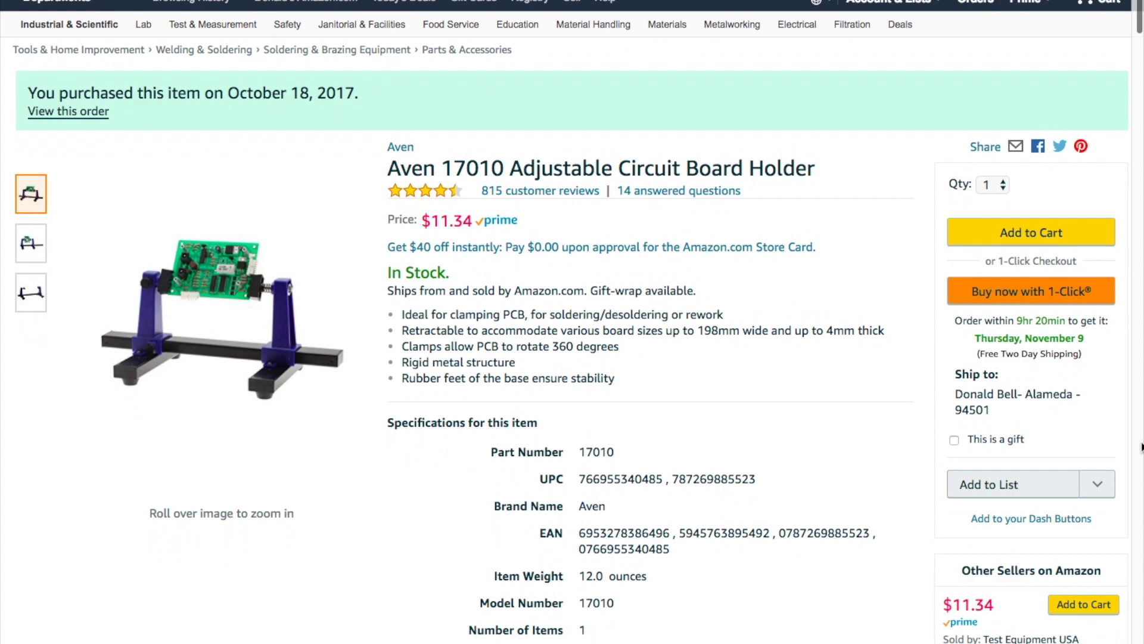